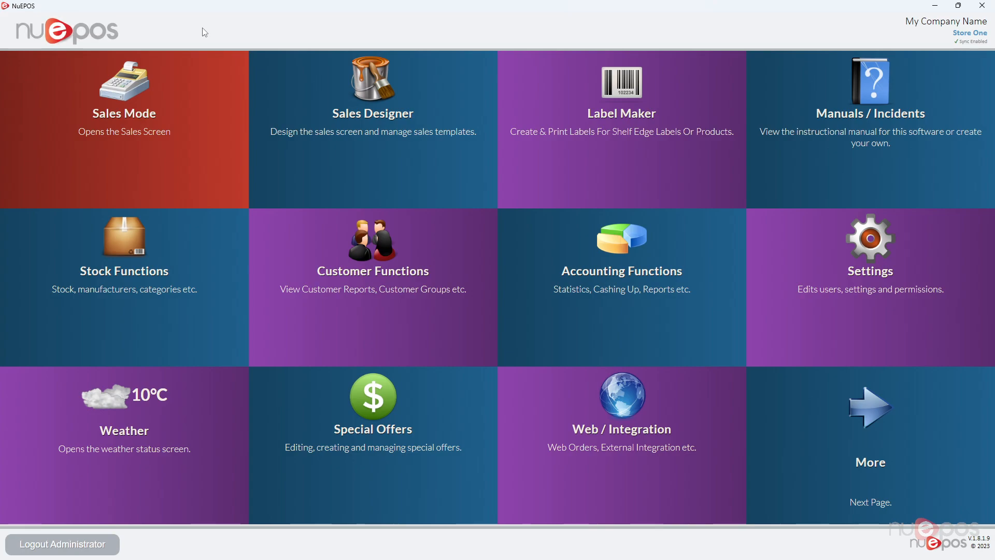
Open the purchase orders list from the stock functions and maximize its window
left_click(145, 268)
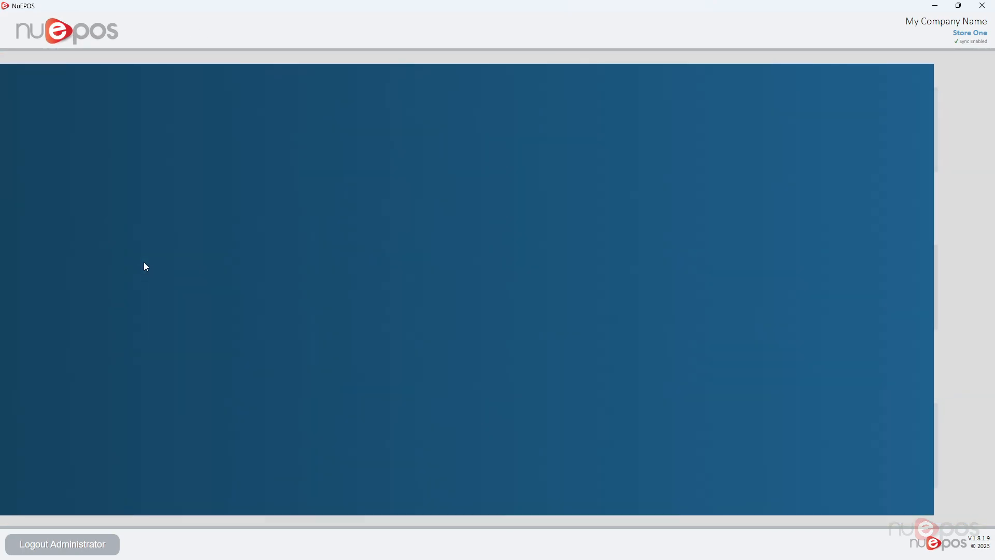
left_click(489, 322)
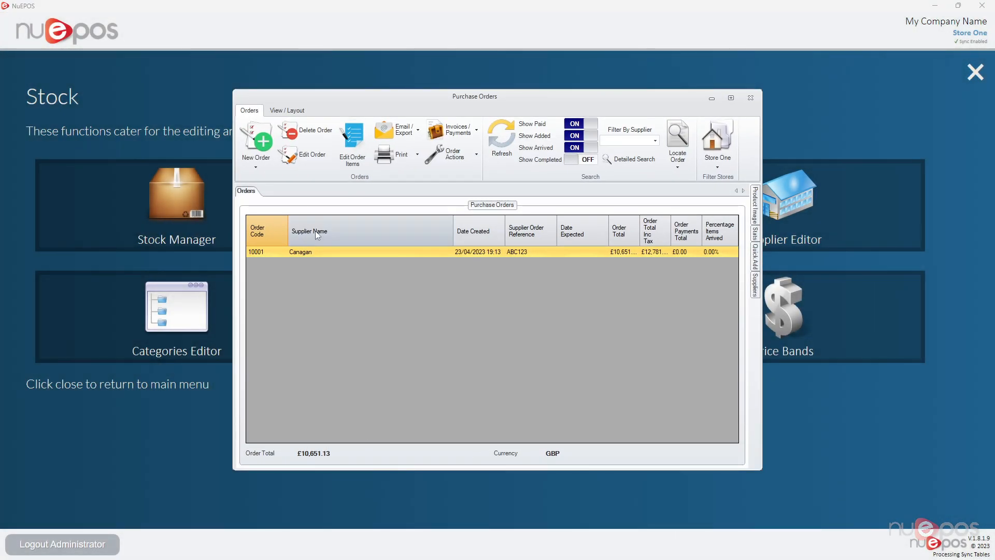
left_click(731, 97)
Create a new purchase order for the supplier Canagan and enter its supplier order code
left_click(28, 41)
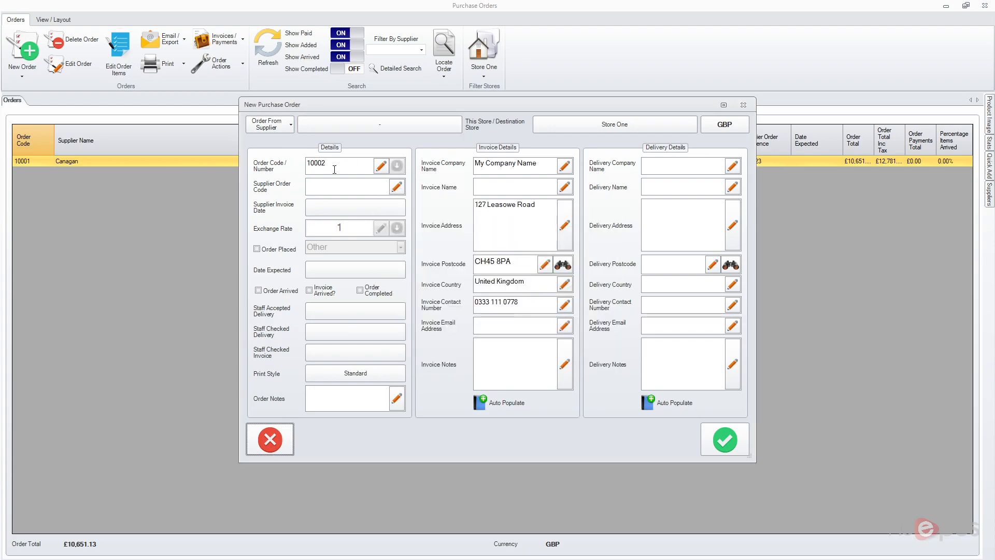
left_click(337, 126)
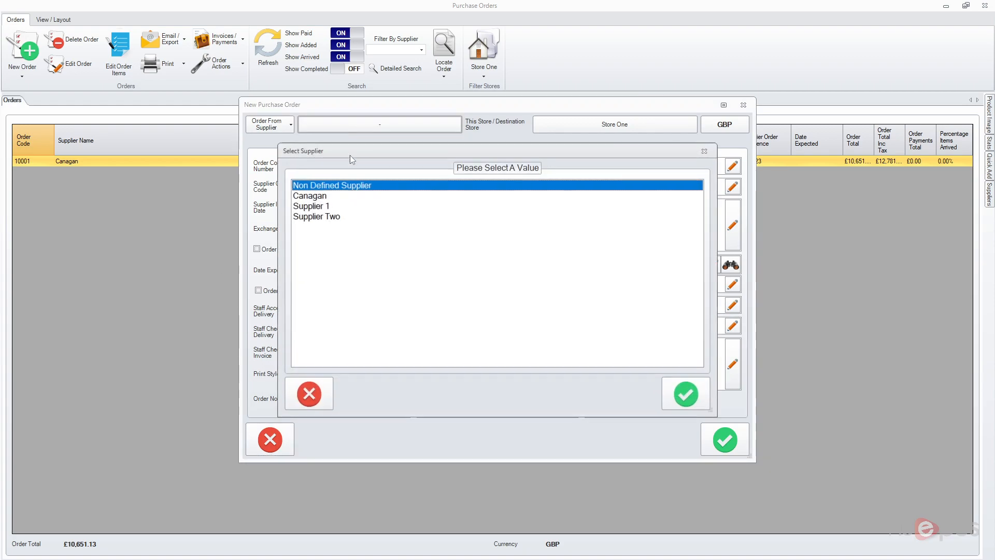
left_click(328, 197)
left_click(685, 394)
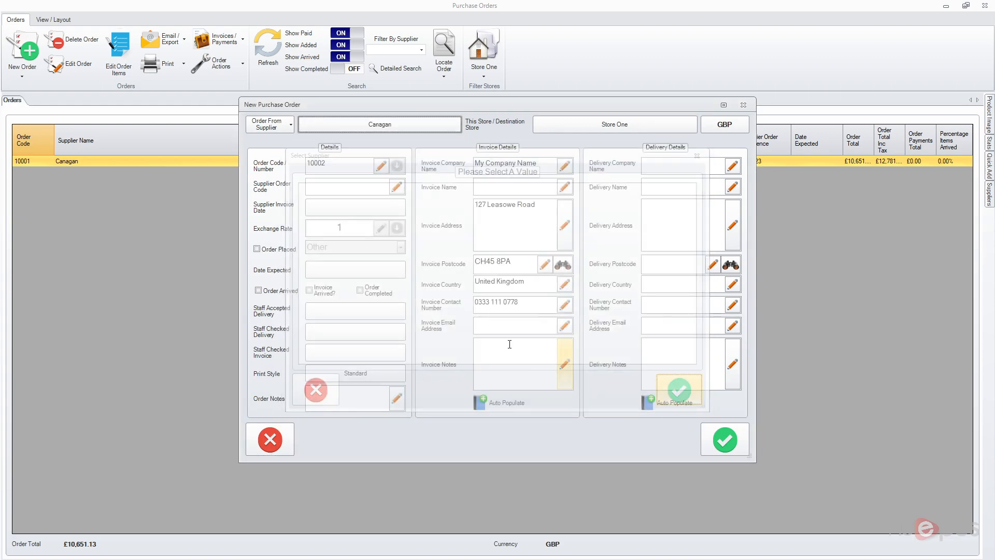
left_click(355, 190)
type("DEF456")
left_click(734, 452)
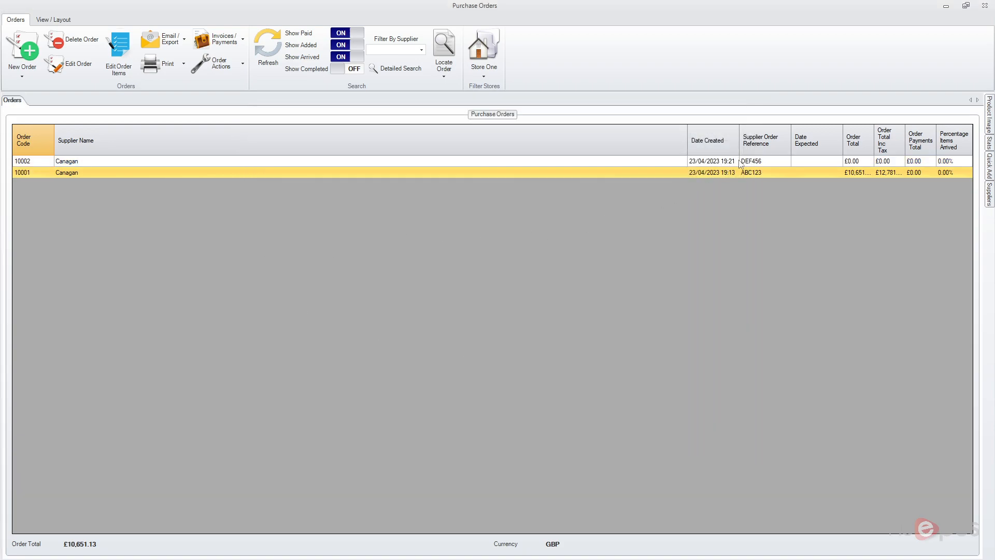
Open the new Canagan order's items and generate its lines from past sales, using the default dates, store and generation options
left_click(744, 164)
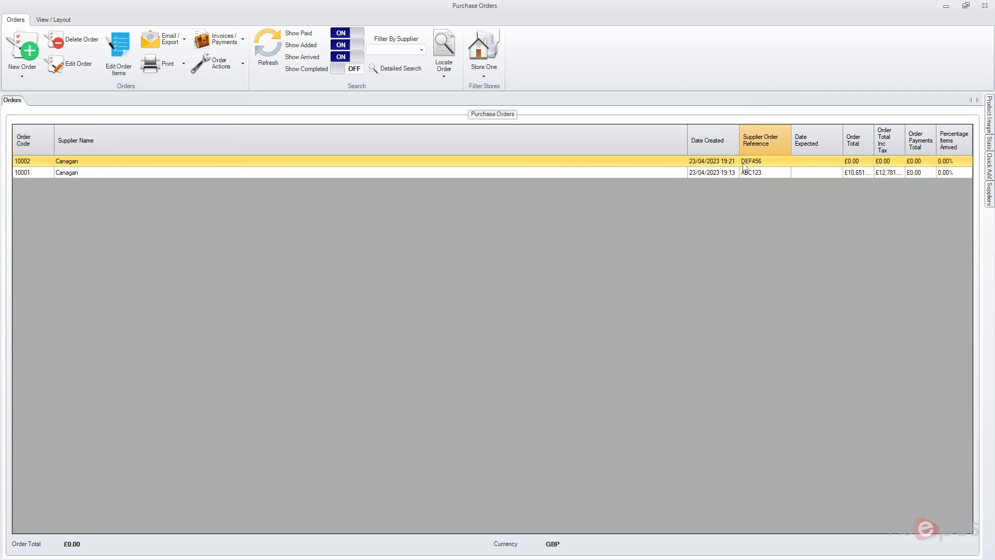
left_click(113, 47)
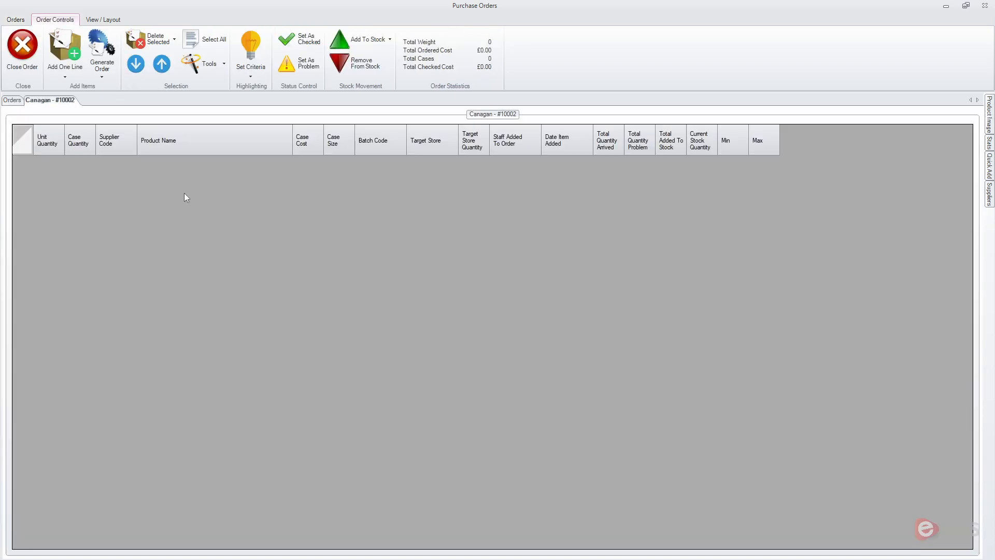
left_click(105, 57)
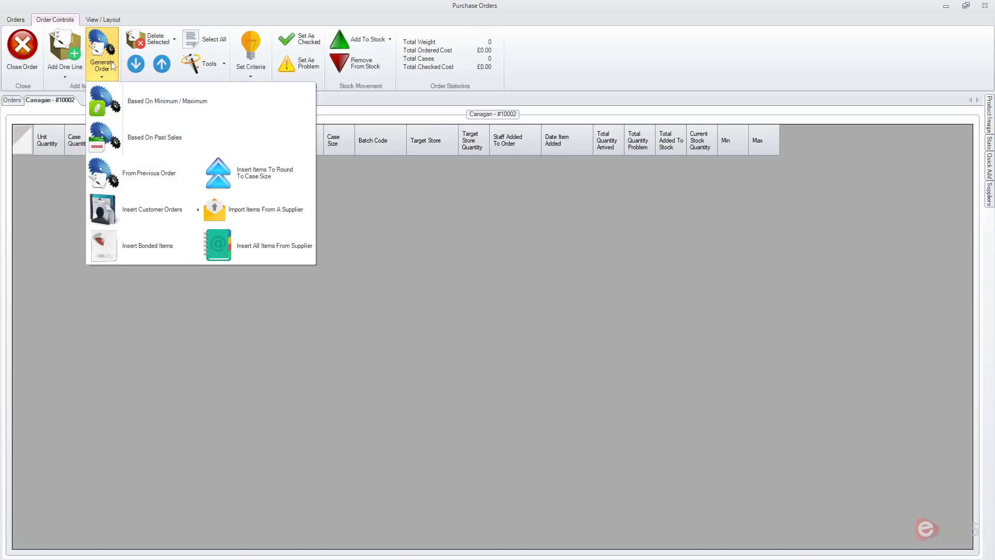
left_click(163, 143)
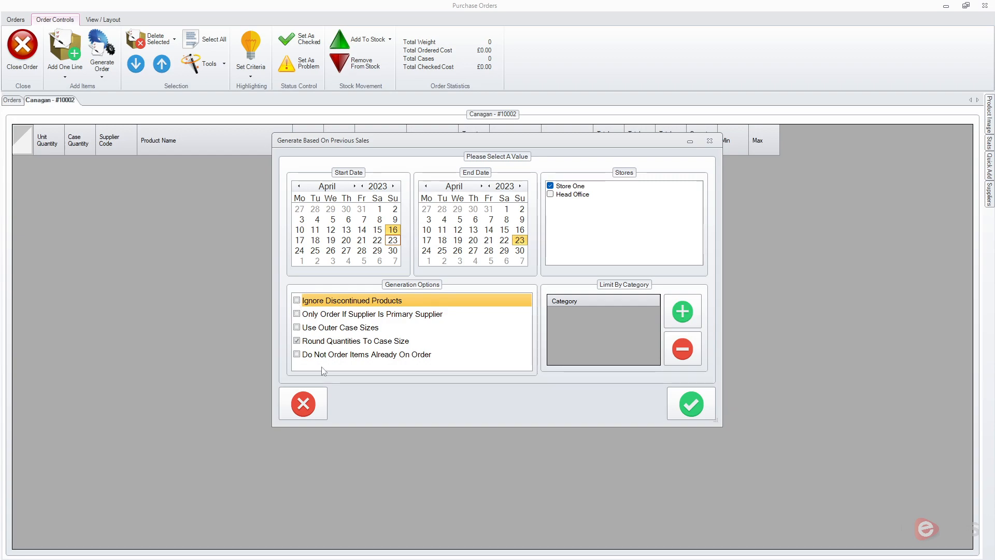
left_click(702, 410)
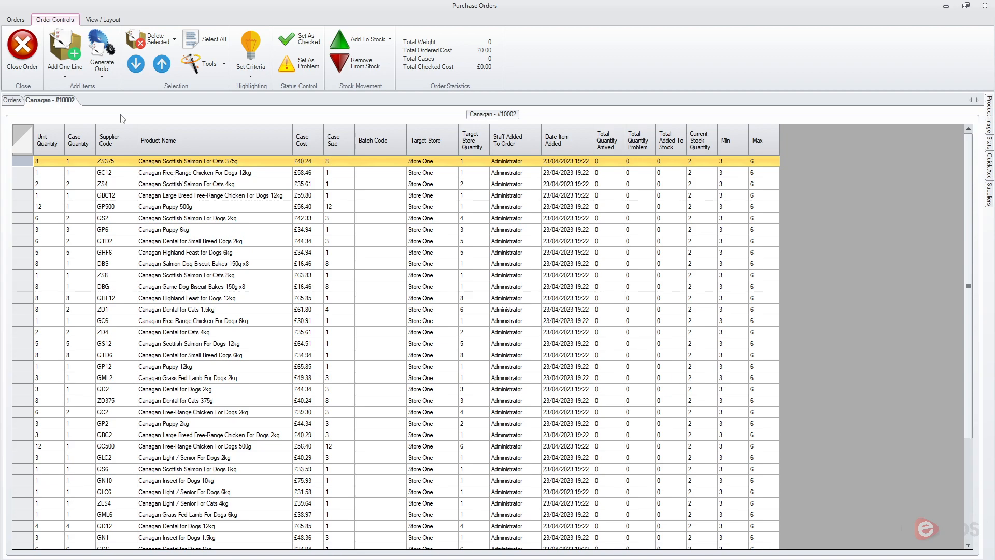
Add the field Total Sold In Last 7 Days For Current Store as a column in the Order Contents layout
left_click(103, 20)
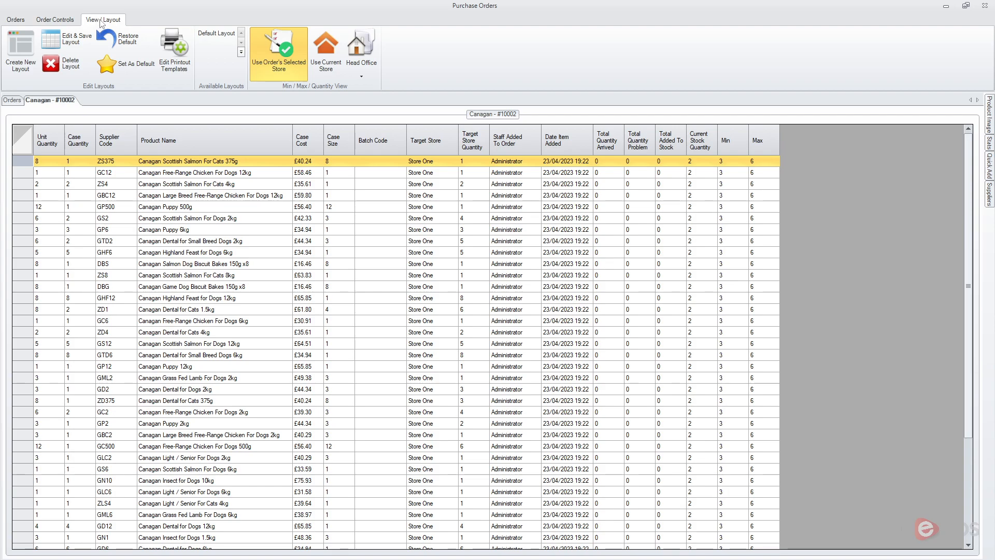
left_click(72, 44)
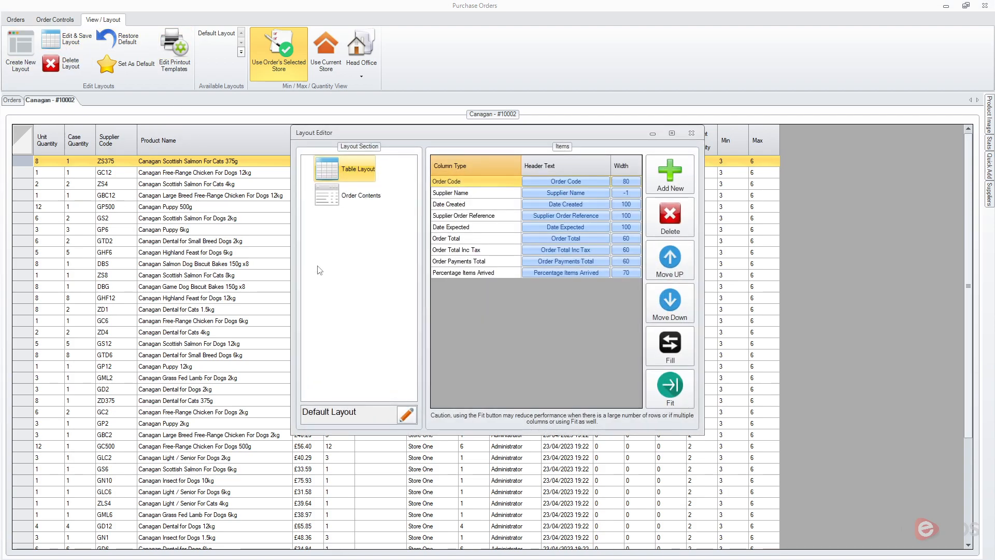
left_click(351, 197)
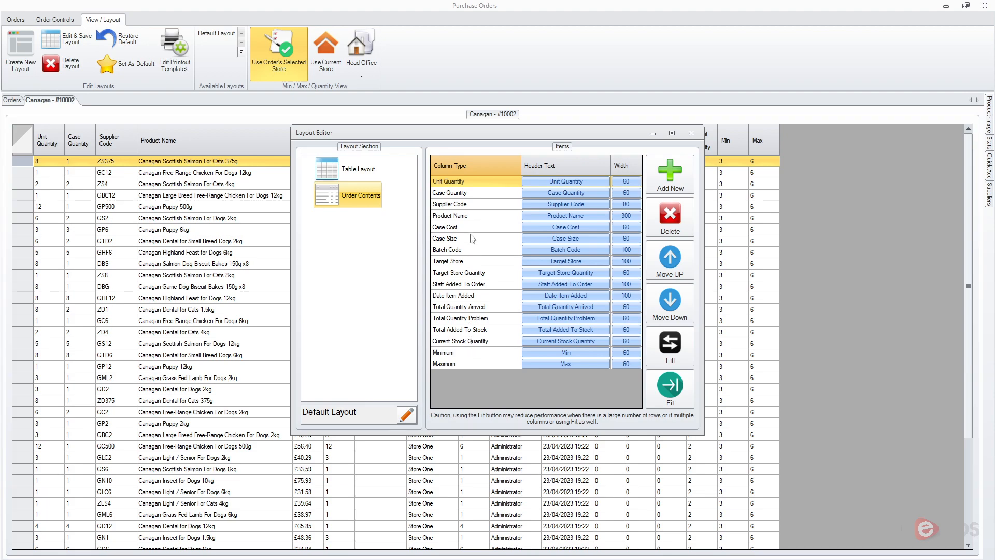
left_click(678, 173)
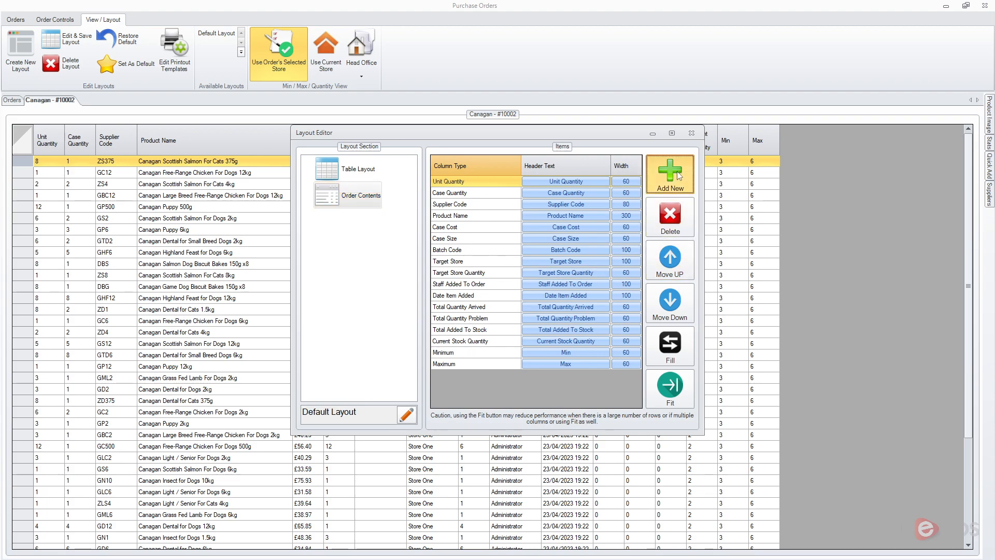
left_click_drag(588, 205, 583, 271)
left_click(427, 269)
left_click(426, 280)
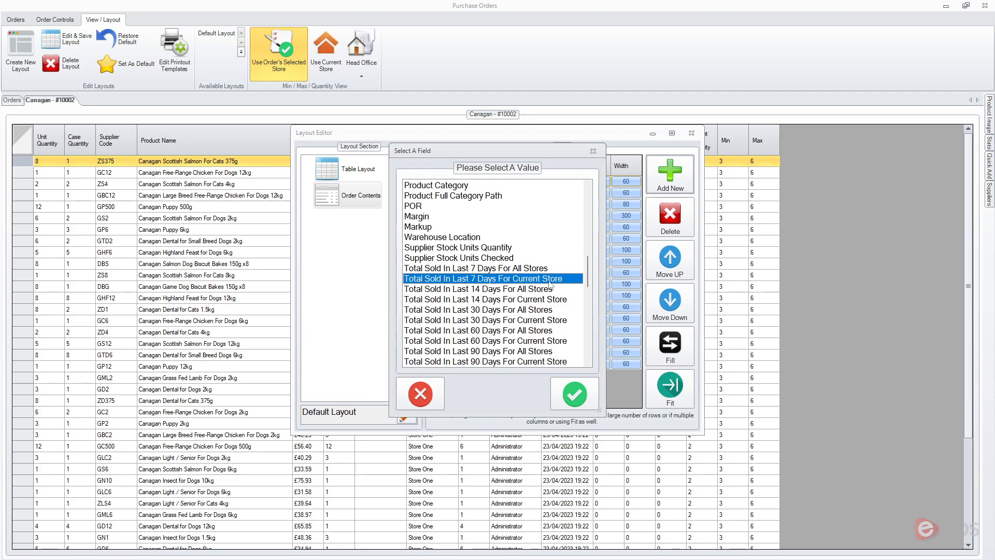
left_click(575, 394)
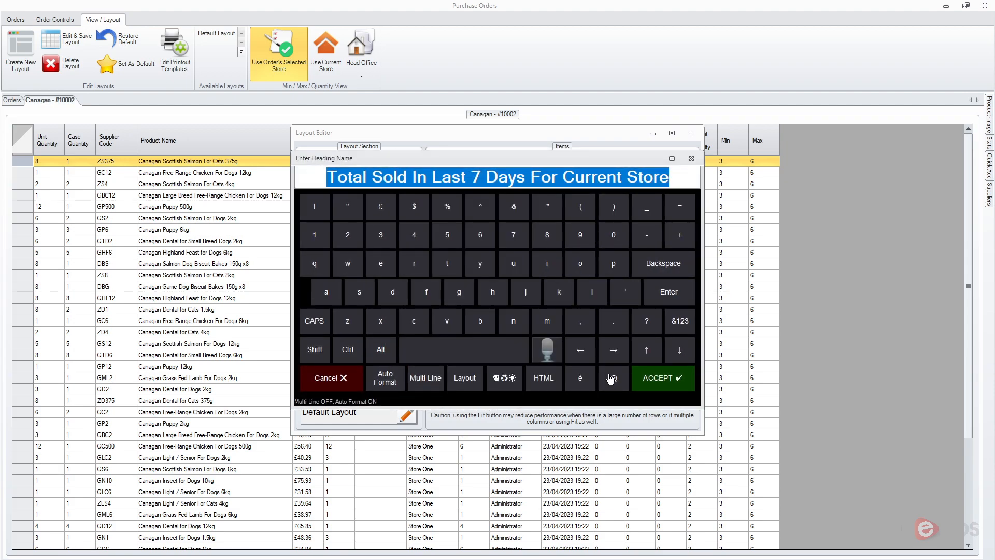
Name the new column's heading "Total Sold 7 Days", set its width to 60, and close the layout editor
type("Sold In Last")
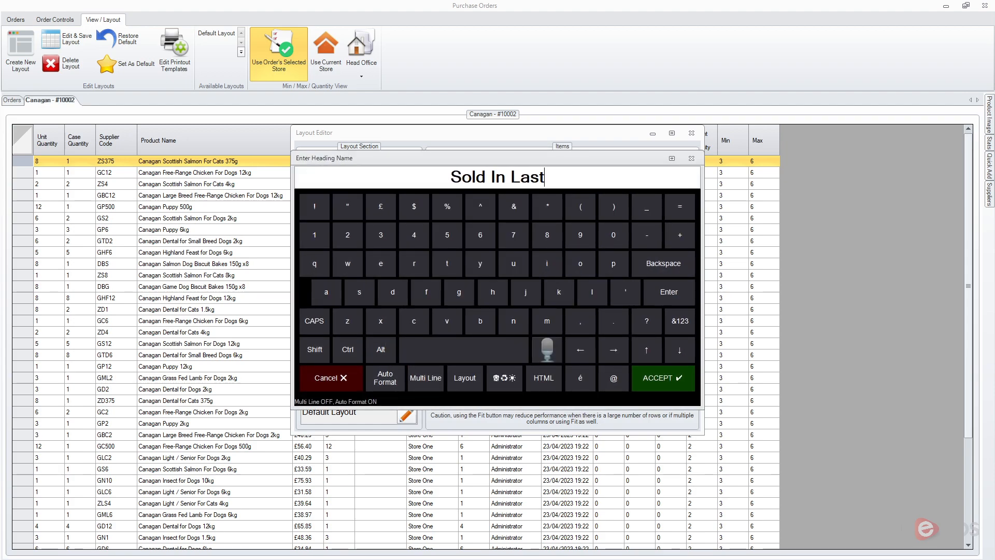
key("ctrl+a")
key("BackSpace")
type("Total")
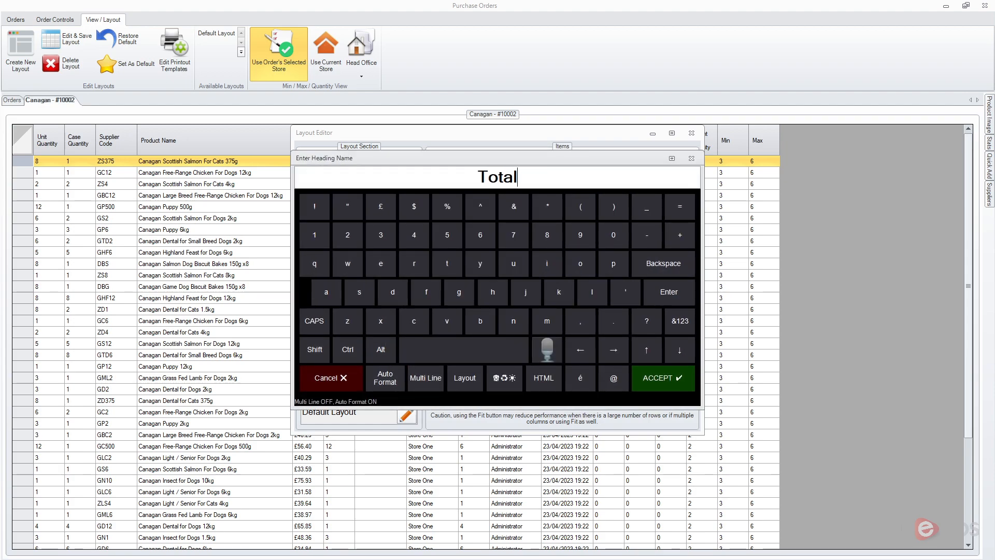
type(" Sold 7 Days")
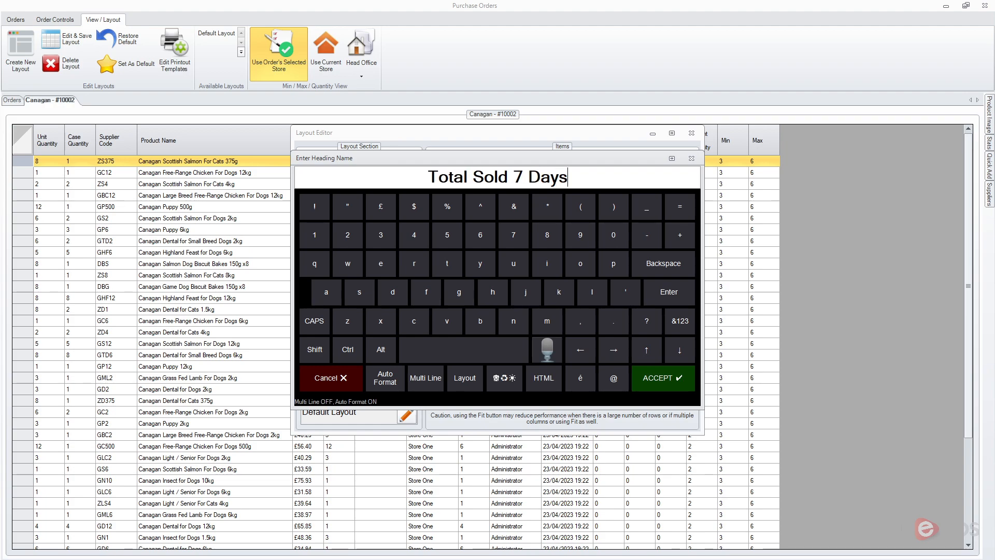
key("Return")
left_click(626, 379)
type("60")
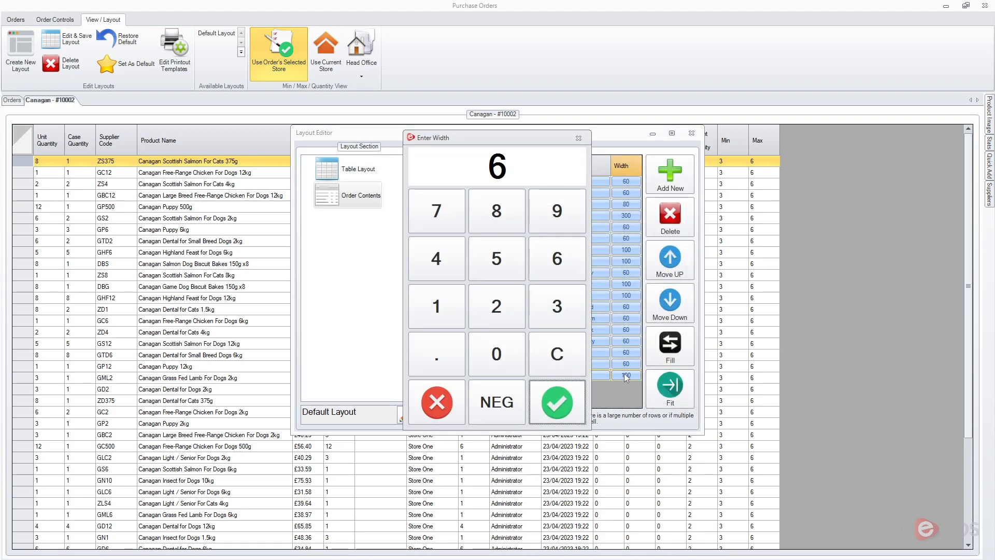
key("Return")
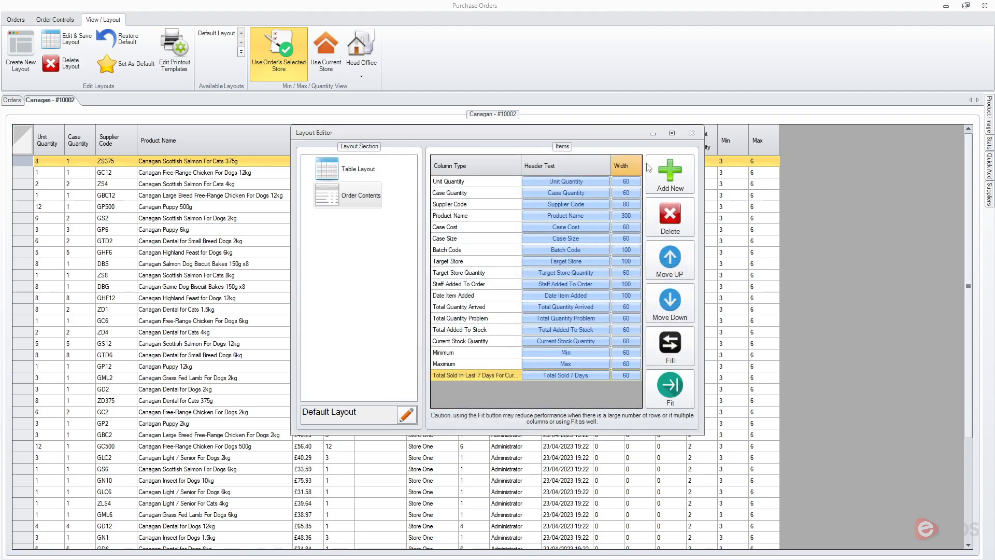
left_click(691, 134)
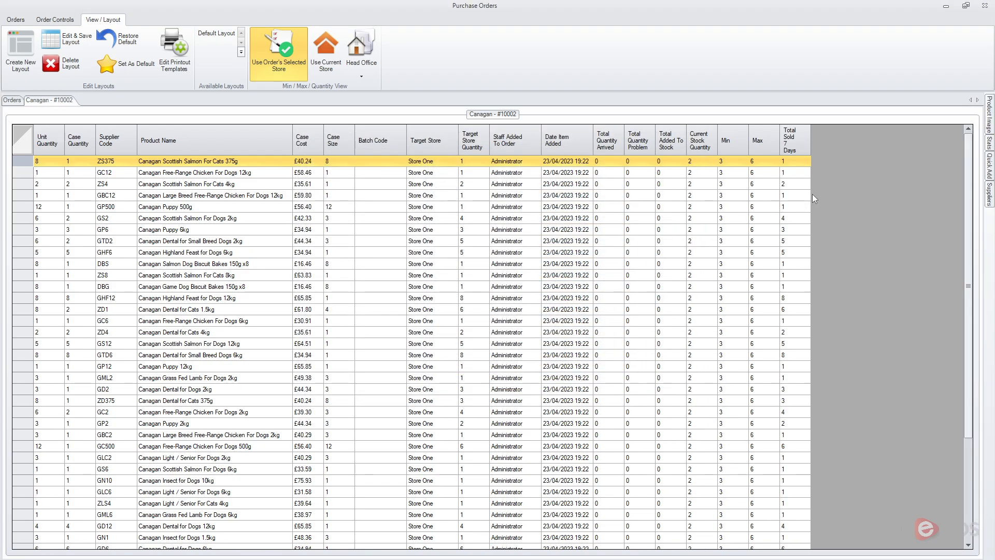
Delete the Canagan Puppy 500g line from the order
left_click(741, 210)
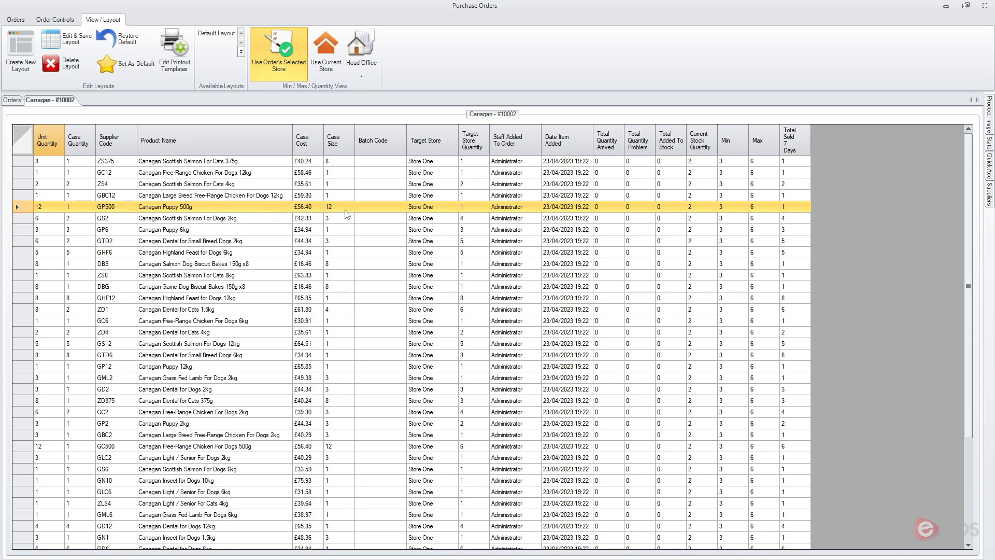
left_click(798, 207)
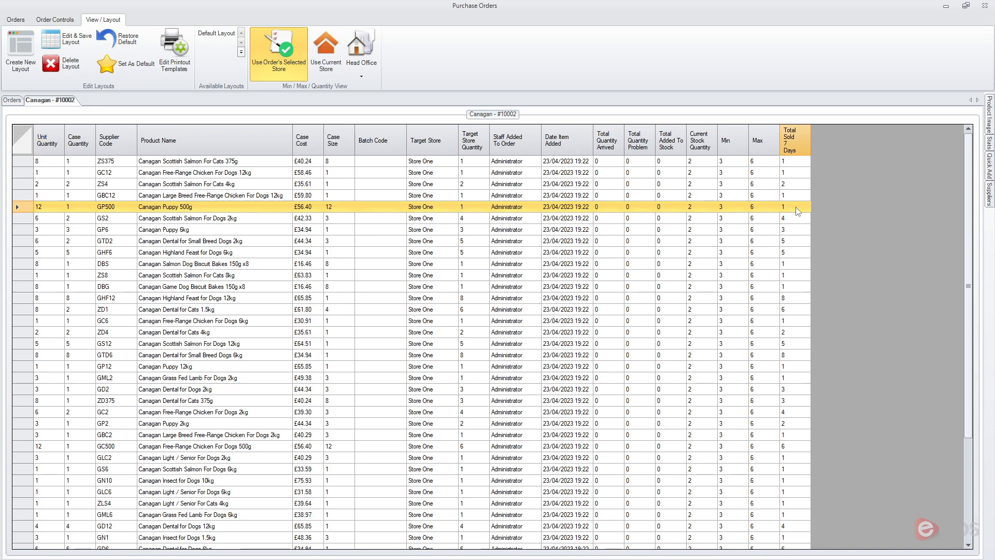
left_click(64, 21)
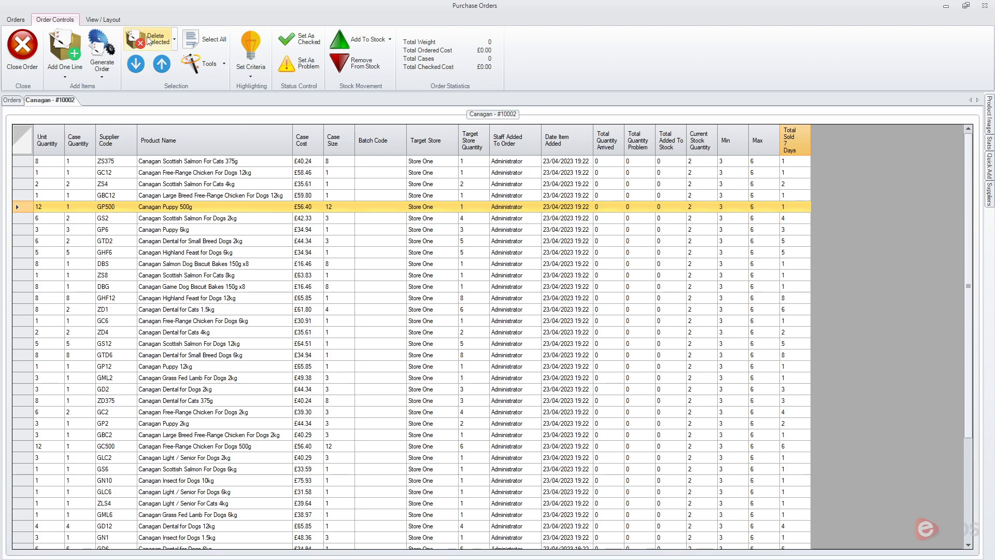
left_click(147, 41)
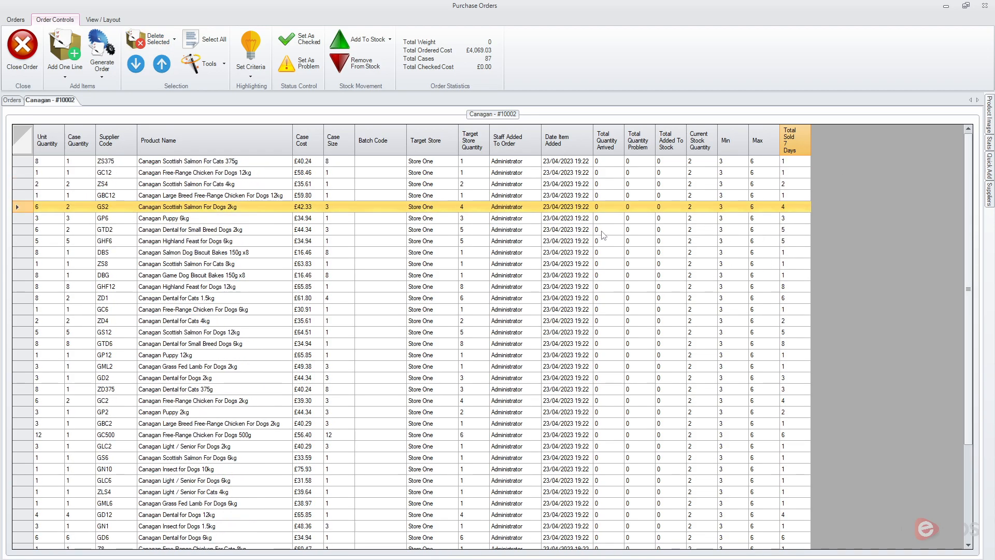
Review the current stock quantities and seven-day sales across all the order lines
left_click(696, 208)
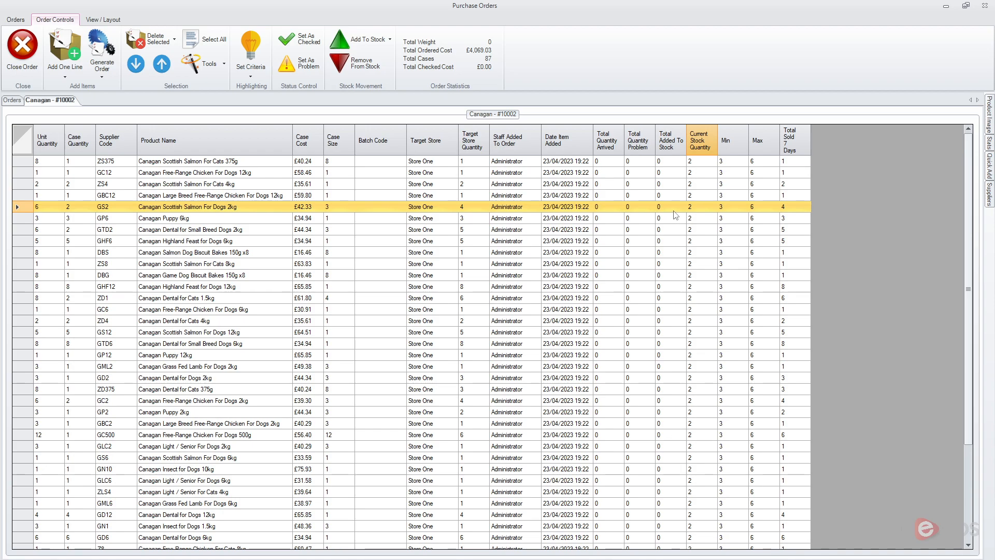
scroll(676, 217, "down", 4)
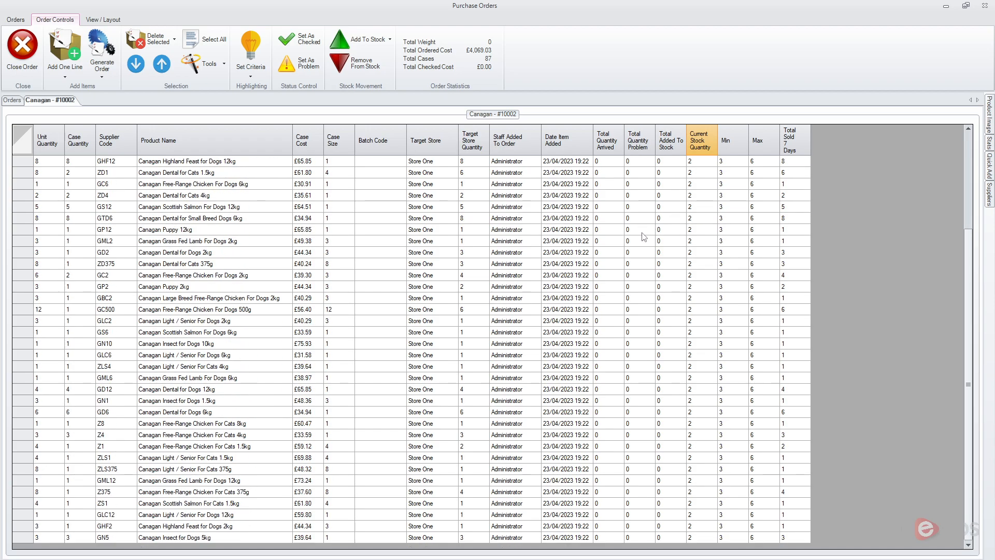
scroll(644, 241, "up", 4)
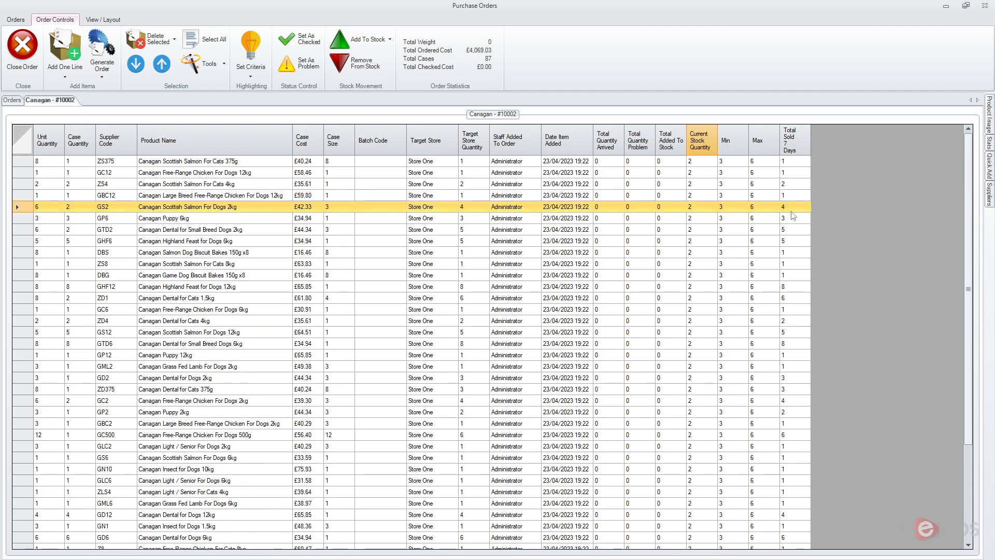
scroll(333, 306, "down", 6)
scroll(354, 295, "up", 6)
Review the options for generating an order from past sales, leaving without generating anything
left_click(96, 69)
left_click(146, 145)
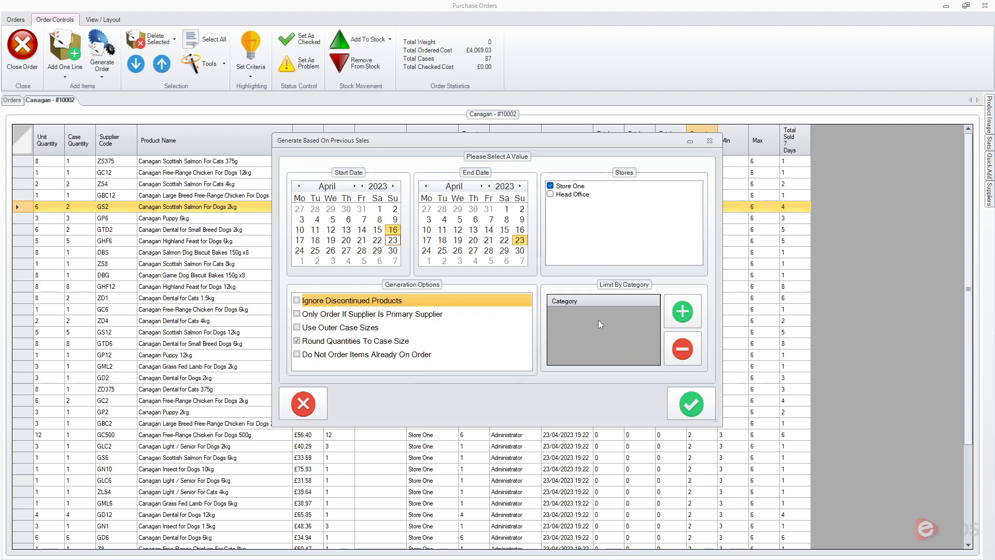
left_click(303, 403)
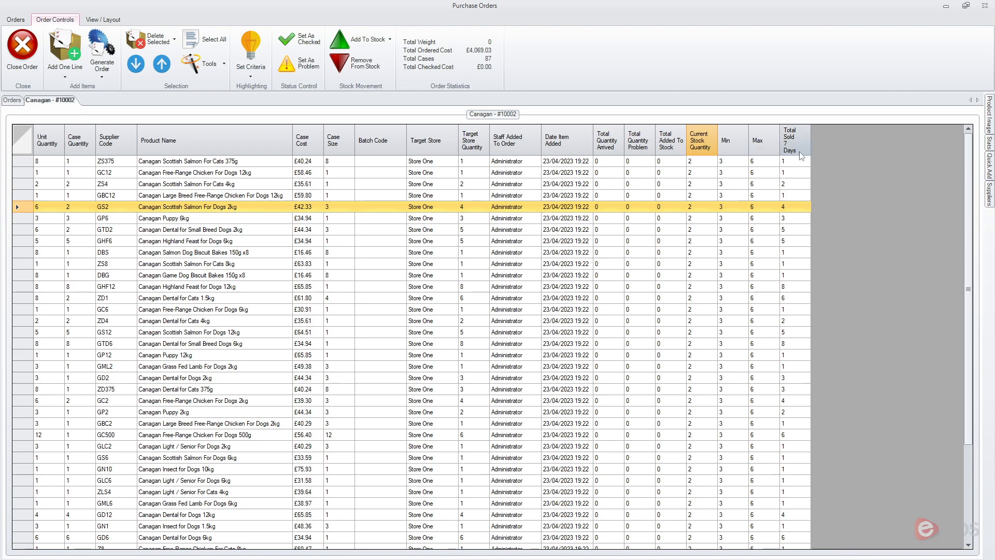
Keep the Stats chart pinned open and view the sales of successive order lines down to Canagan Dental for Cats 1.5kg
mouse_move(991, 147)
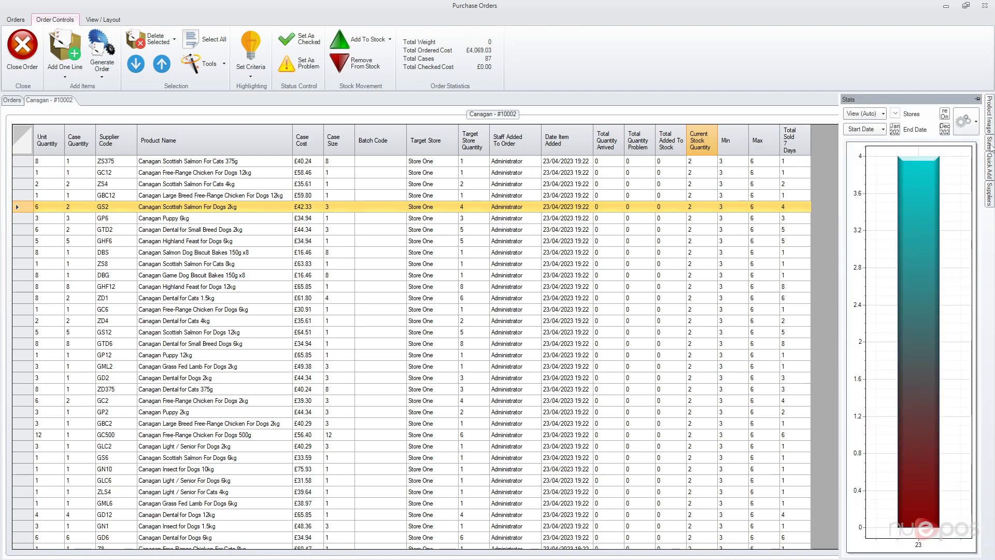
left_click(979, 99)
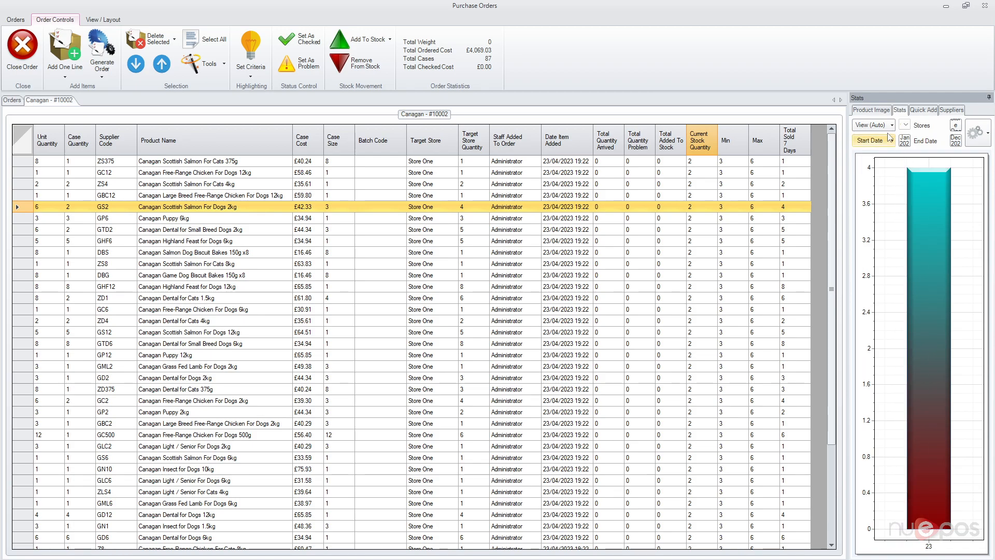
left_click(590, 253)
key("Down")
key("Down")
key("Down")
key("Down")
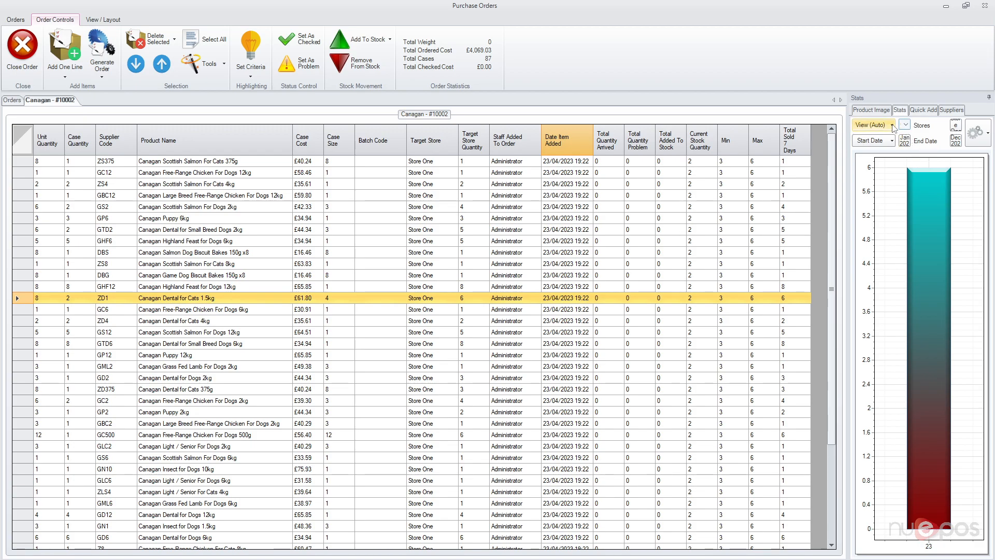
Widen the Stats pane and show the Basic Stats View for the Canagan Highland Feast for Dogs 12kg line
left_click_drag(847, 164, 690, 160)
left_click(810, 129)
left_click(765, 131)
left_click(492, 286)
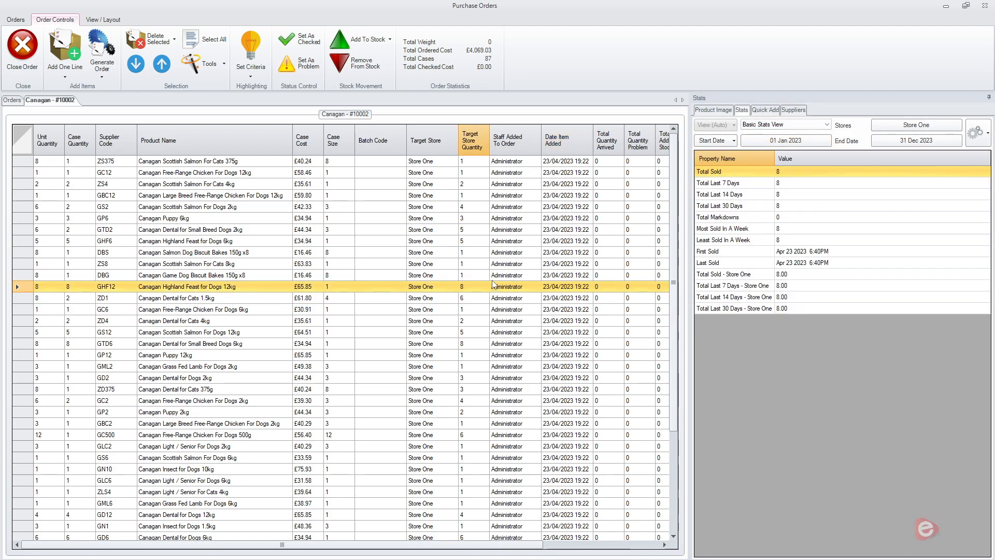
View the Canagan Free-Range Chicken For Dogs 6kg line's statistics, including its Income Sold Chart
key("Down")
key("Down")
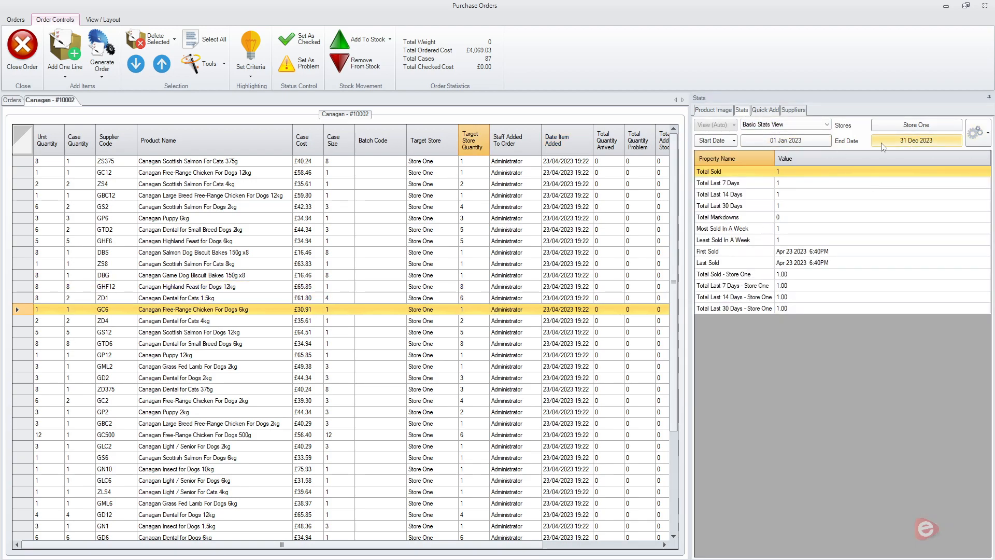
left_click(827, 125)
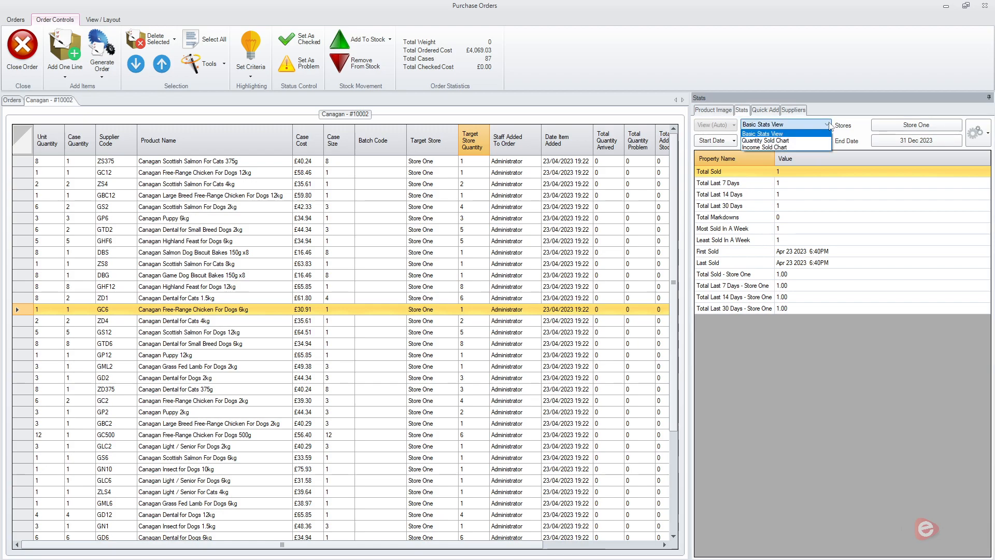
left_click(809, 149)
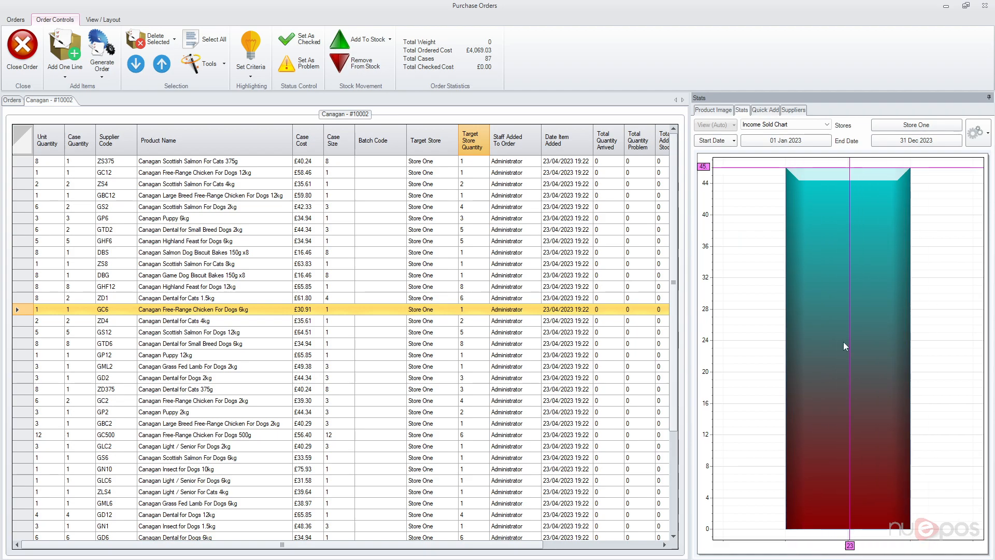
Close the purchase orders window and leave the Stock functions for the main menu
left_click(986, 6)
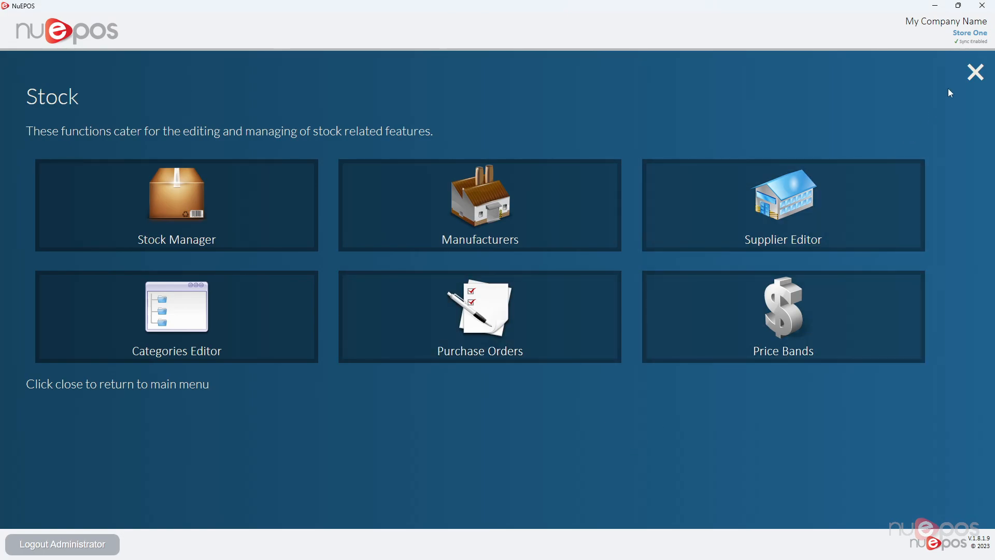
left_click(974, 72)
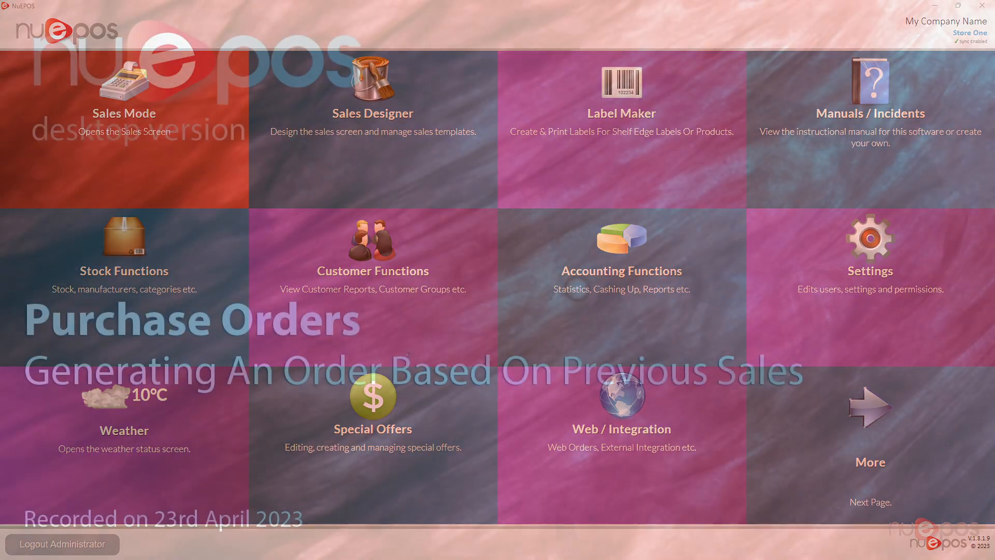